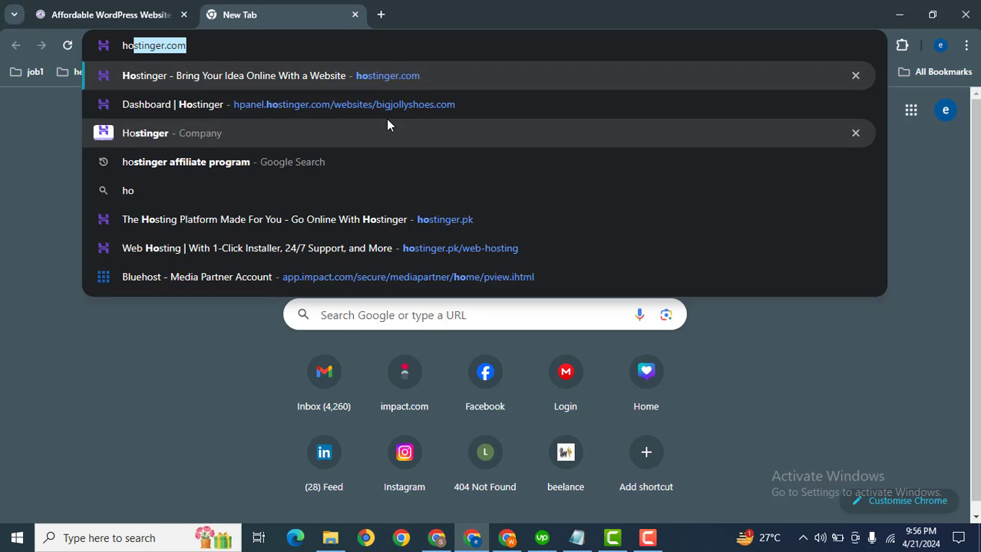
# Open hostinger.com and log in to the account with Google
pyautogui.press('Return')
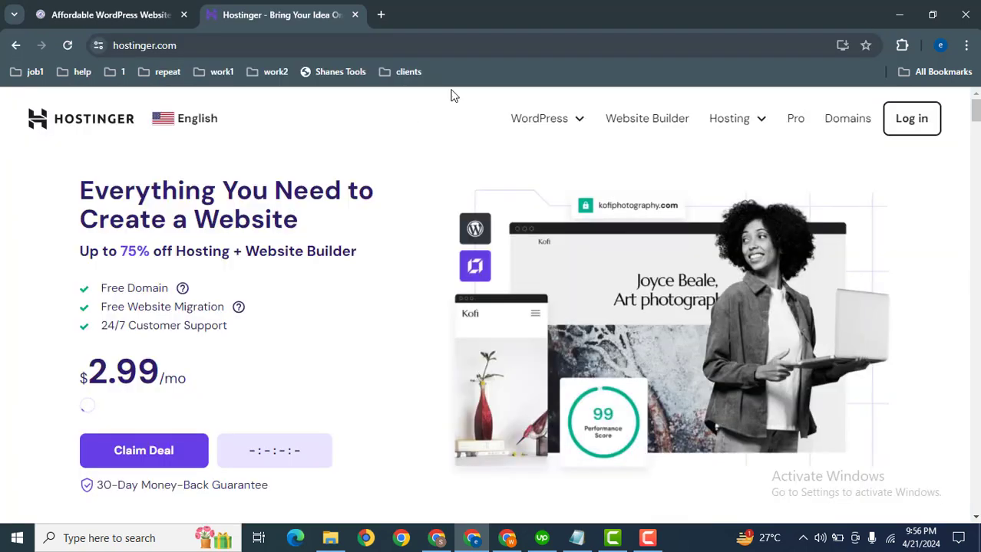
pyautogui.click(905, 125)
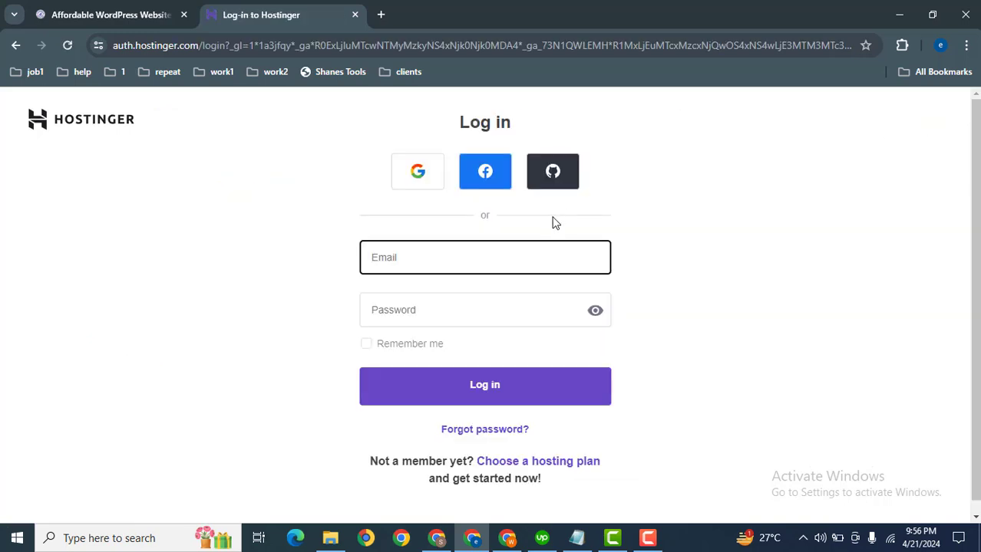
pyautogui.click(419, 175)
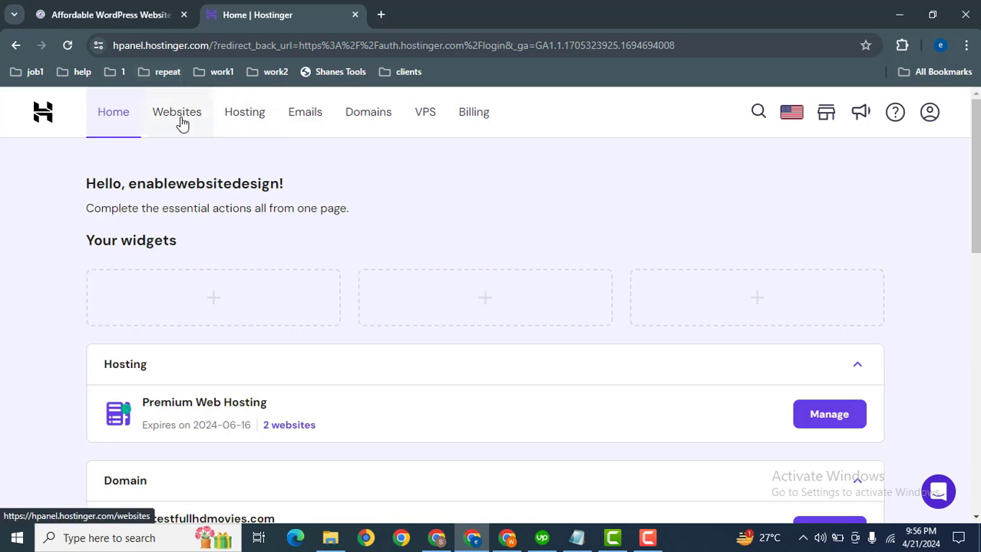
# Start adding a new WordPress website from the account's website list
pyautogui.click(180, 123)
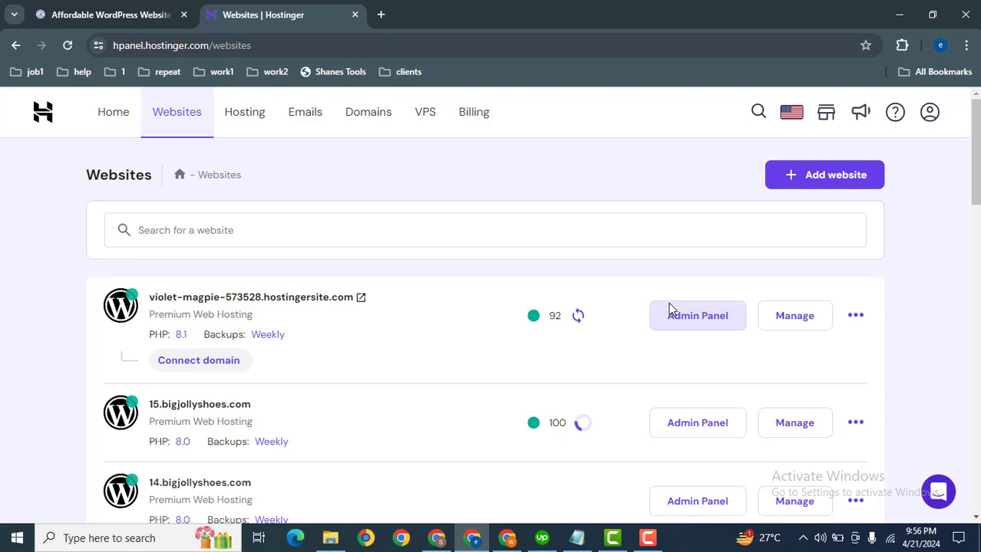
pyautogui.click(823, 178)
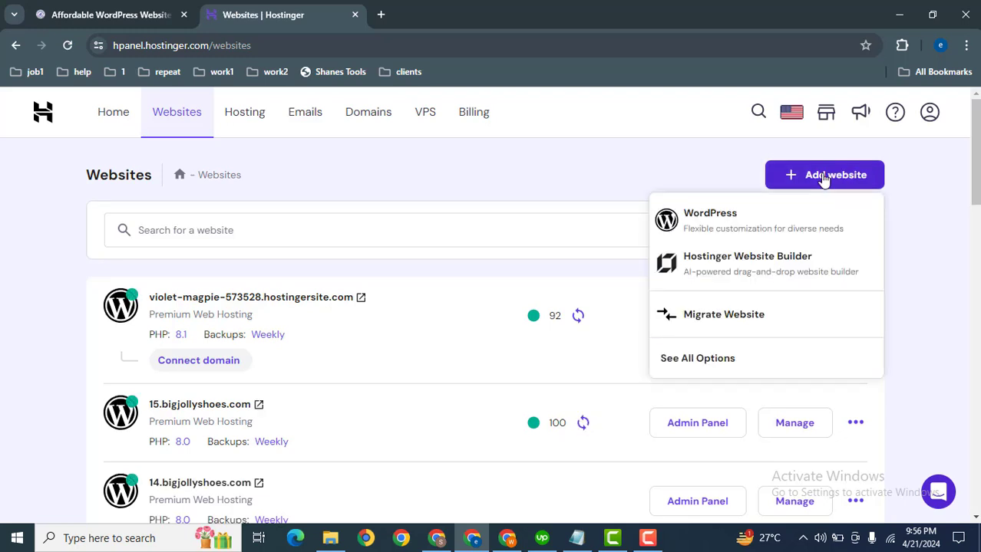
pyautogui.click(751, 224)
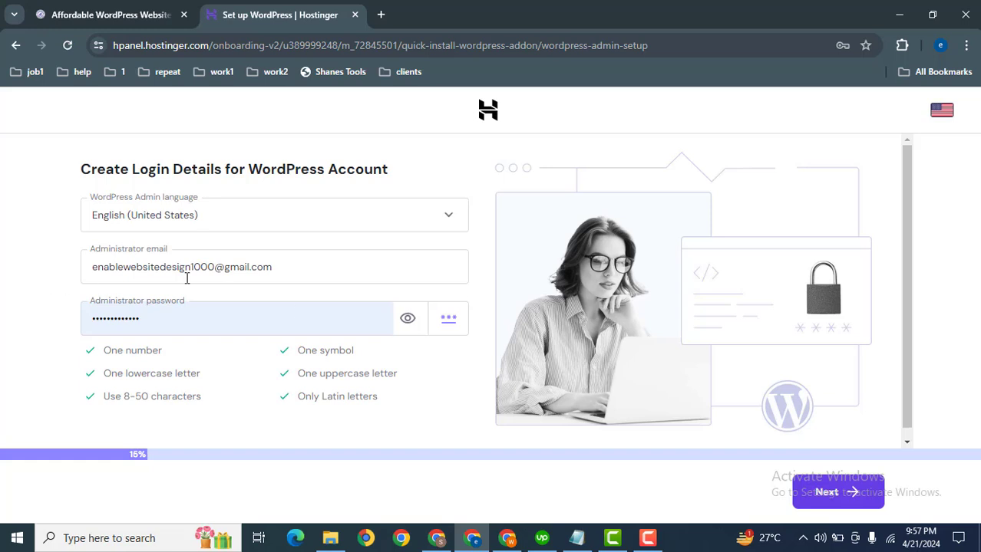
# Accept the prefilled WordPress administrator email and password, with English (United States) as the admin language, and continue the setup
pyautogui.click(302, 261)
pyautogui.moveTo(303, 261); pyautogui.dragTo(2, 284)
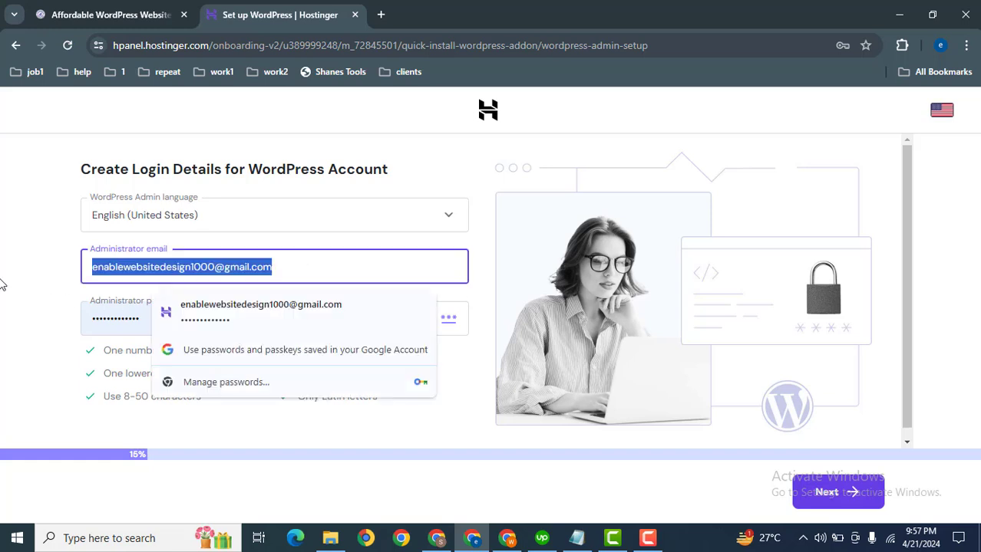
pyautogui.click(3, 305)
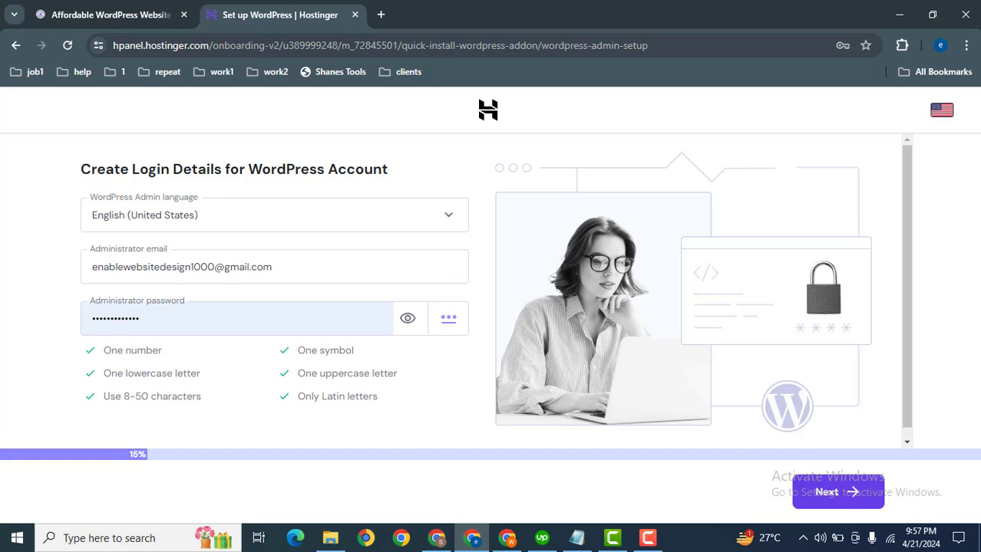
pyautogui.scroll(-2, 913, 346)
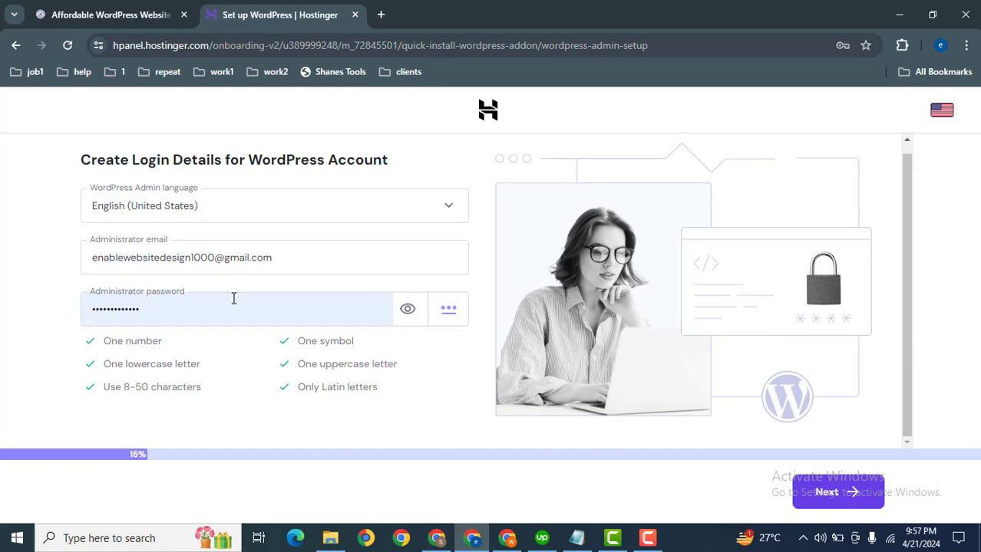
pyautogui.click(827, 497)
# Set the website type to Blog and skip the choice between pre-built templates and standard themes
pyautogui.click(190, 310)
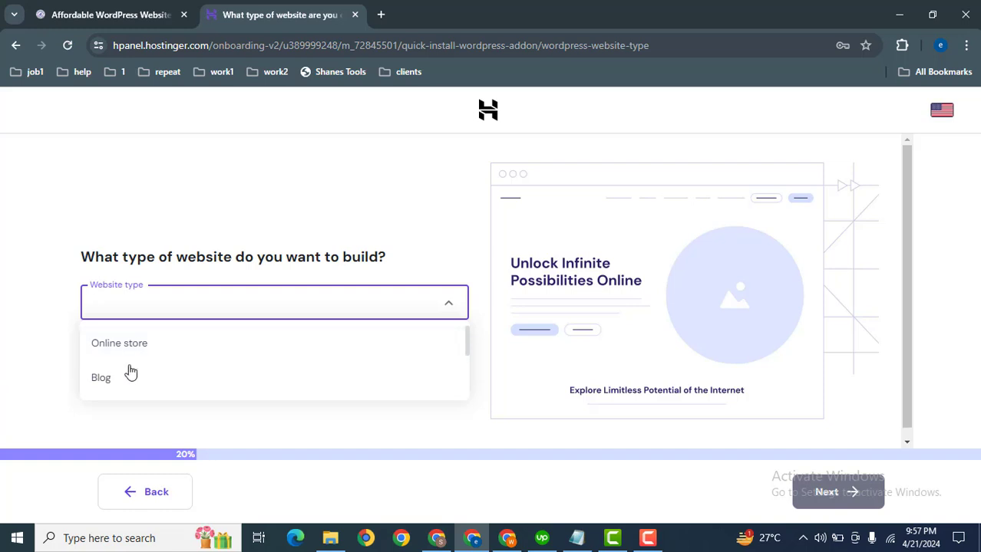
pyautogui.click(108, 379)
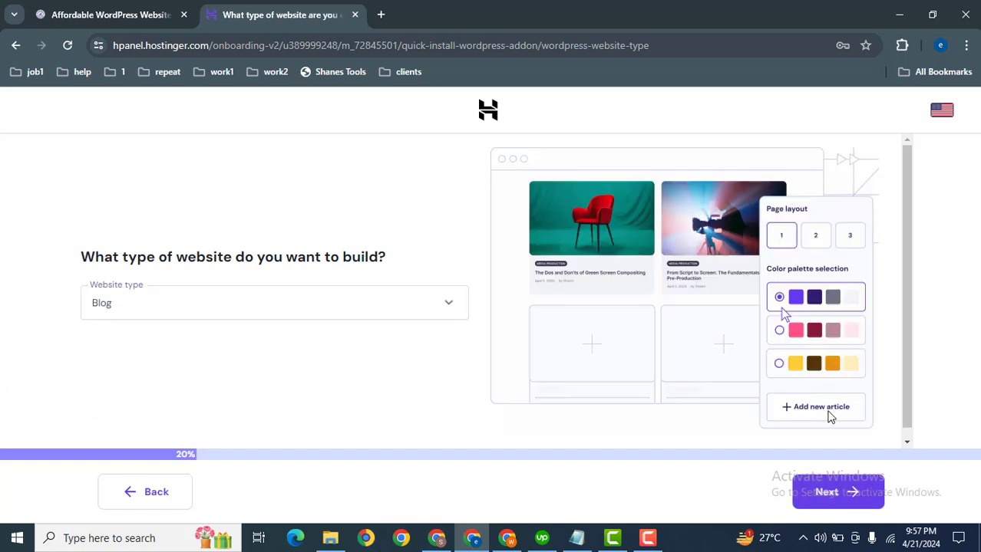
pyautogui.click(826, 493)
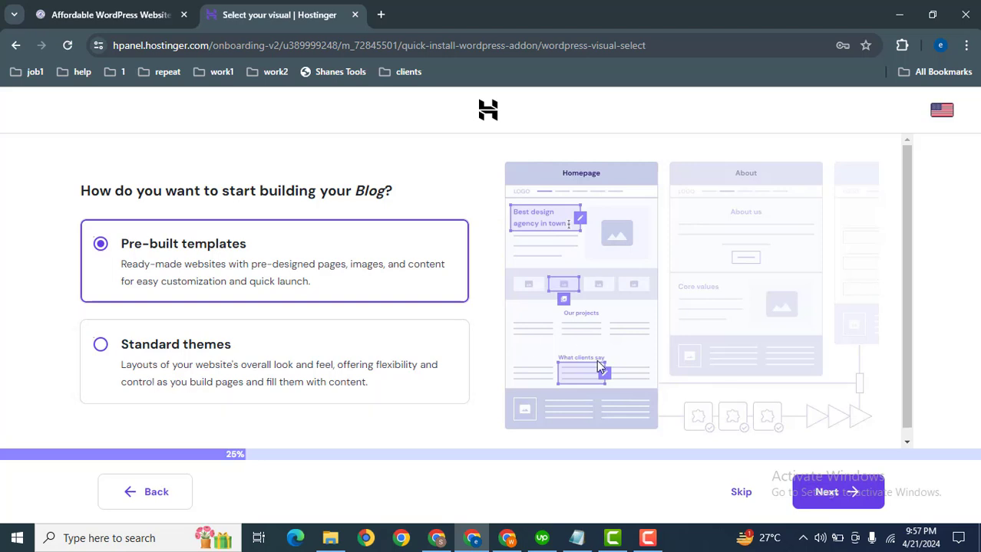
pyautogui.click(738, 500)
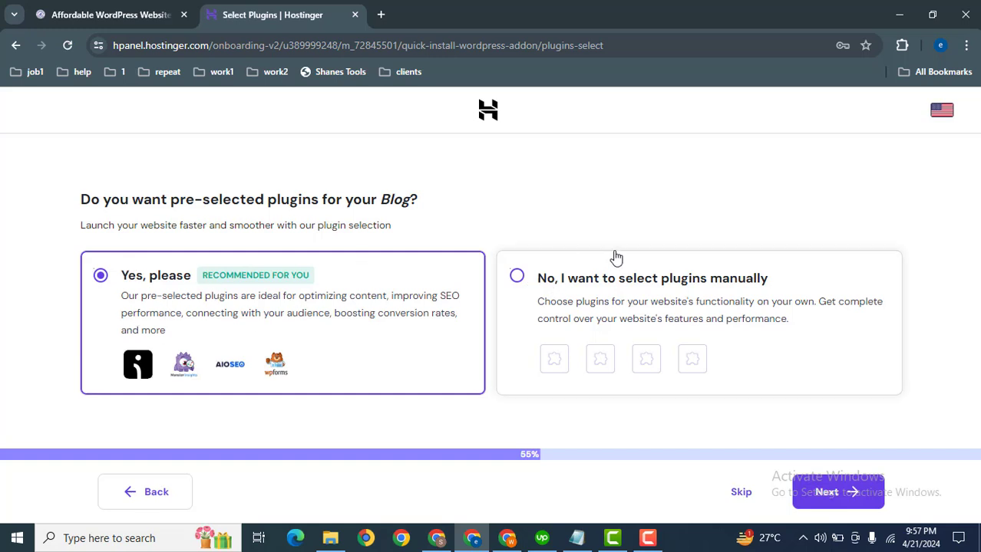
# Choose manual plugin selection, deselect Email Marketing by Omnisend, MonsterInsights and All in One SEO, and continue with only WPForms
pyautogui.click(526, 279)
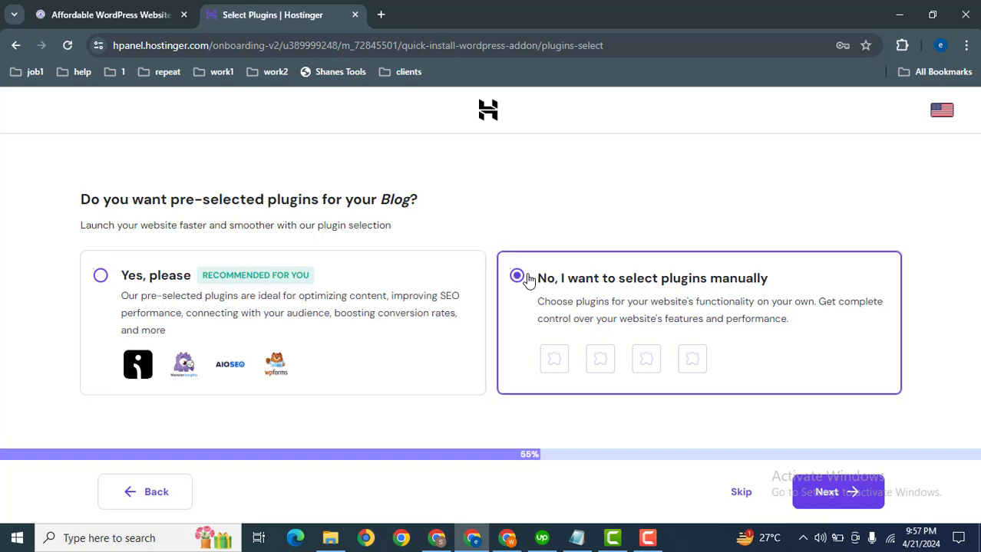
pyautogui.click(826, 495)
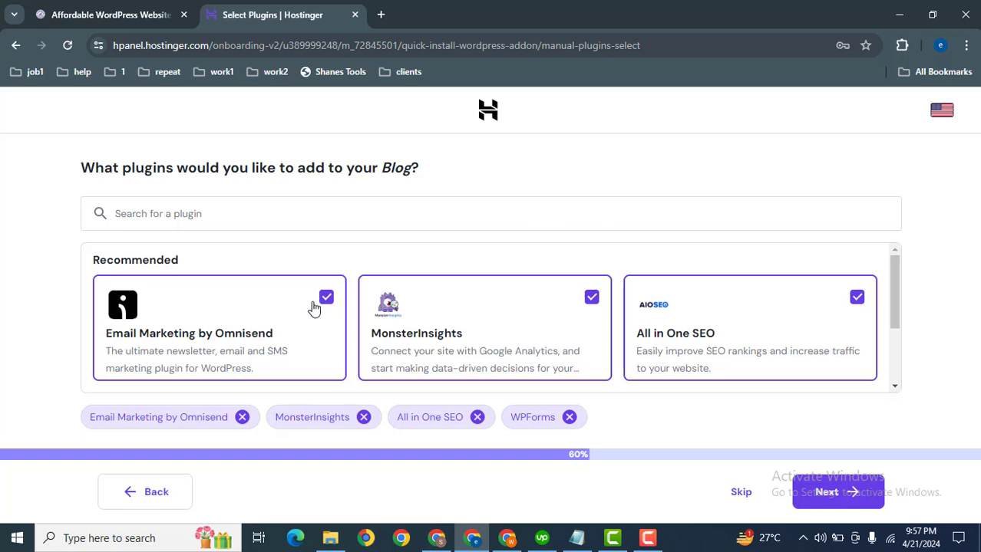
pyautogui.click(326, 297)
pyautogui.click(592, 299)
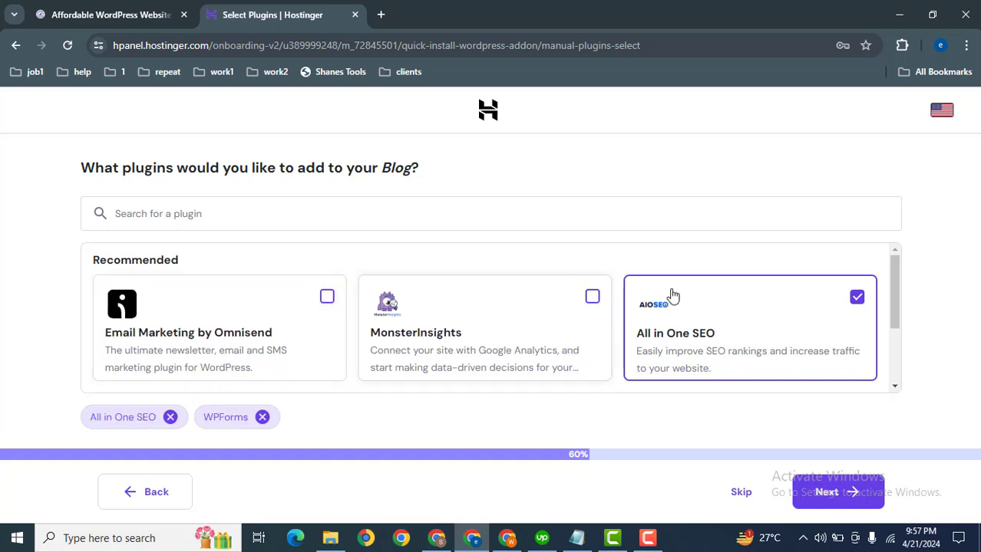
pyautogui.click(857, 299)
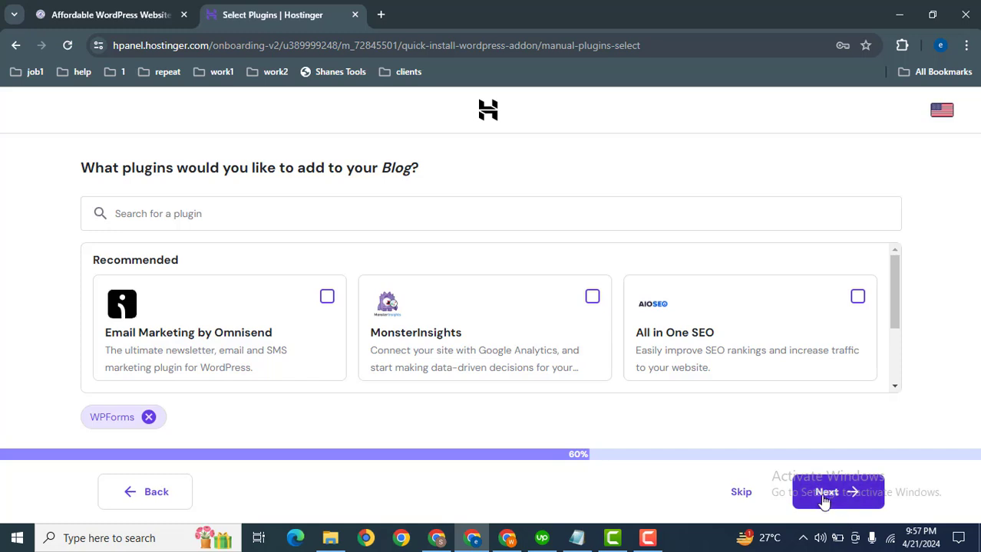
pyautogui.click(821, 497)
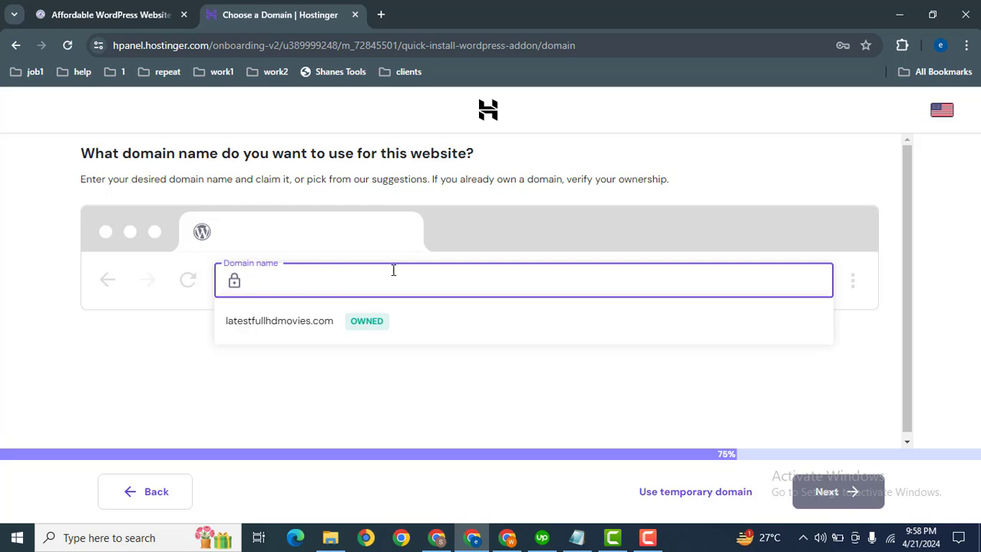
# Try the owned domain latestfullhdmovies.com, but create the website with a temporary domain instead
pyautogui.click(302, 322)
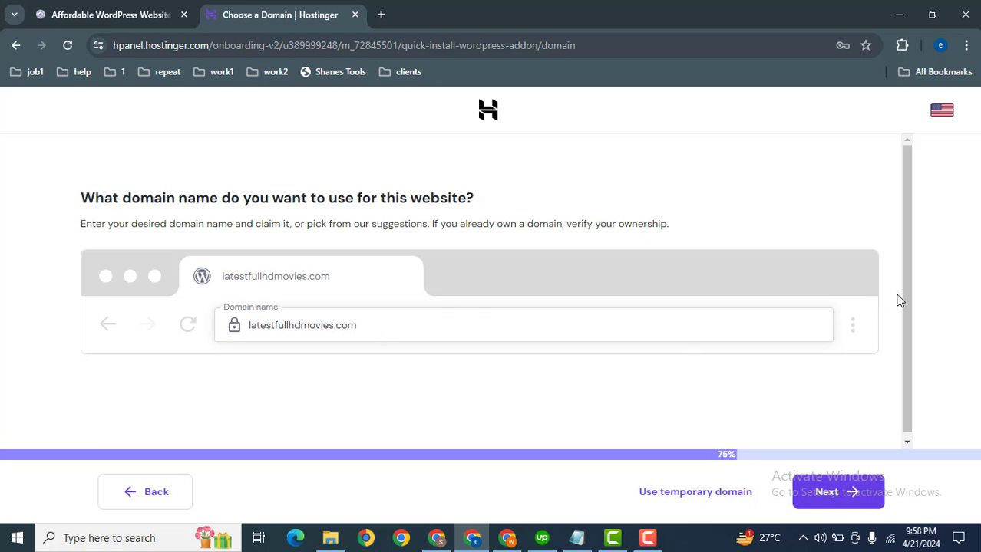
pyautogui.scroll(-1, 904, 298)
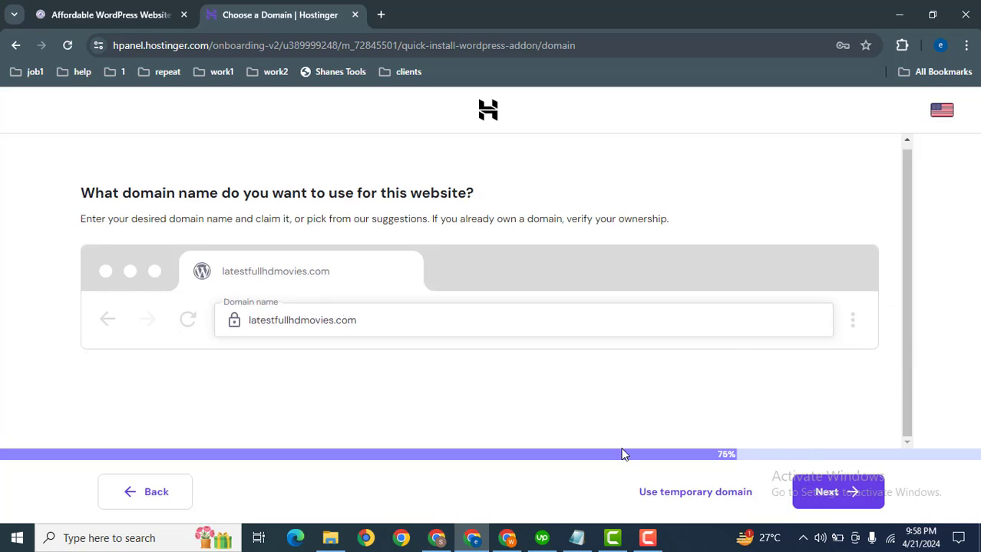
pyautogui.click(680, 499)
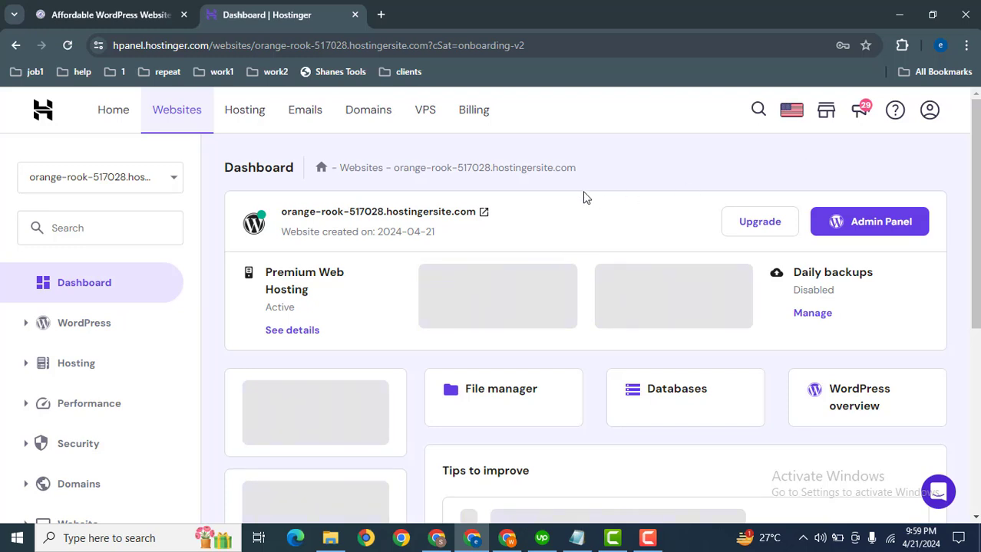
# Open the new website in its own tab and load its WordPress login page by adding /wp-admin to the address
pyautogui.click(484, 213)
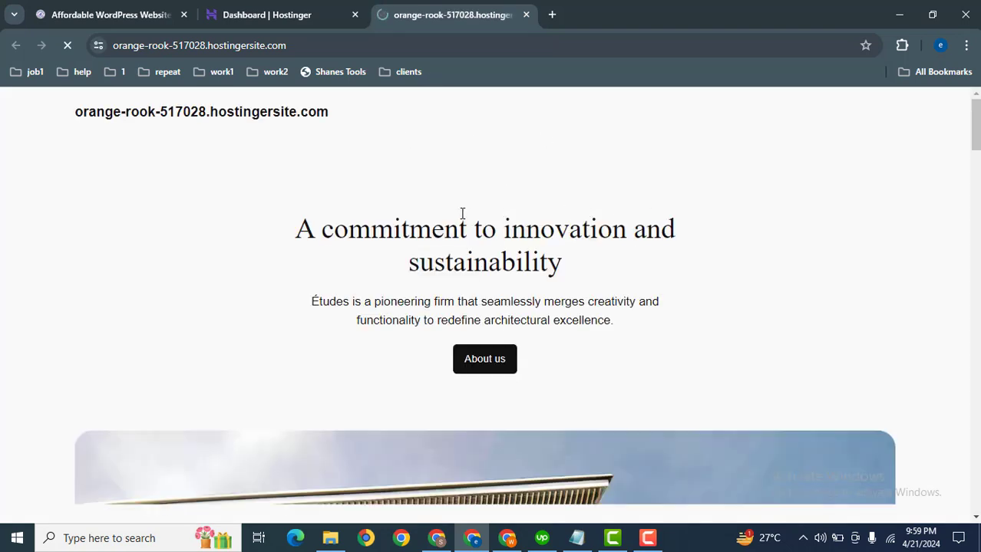
pyautogui.click(436, 55)
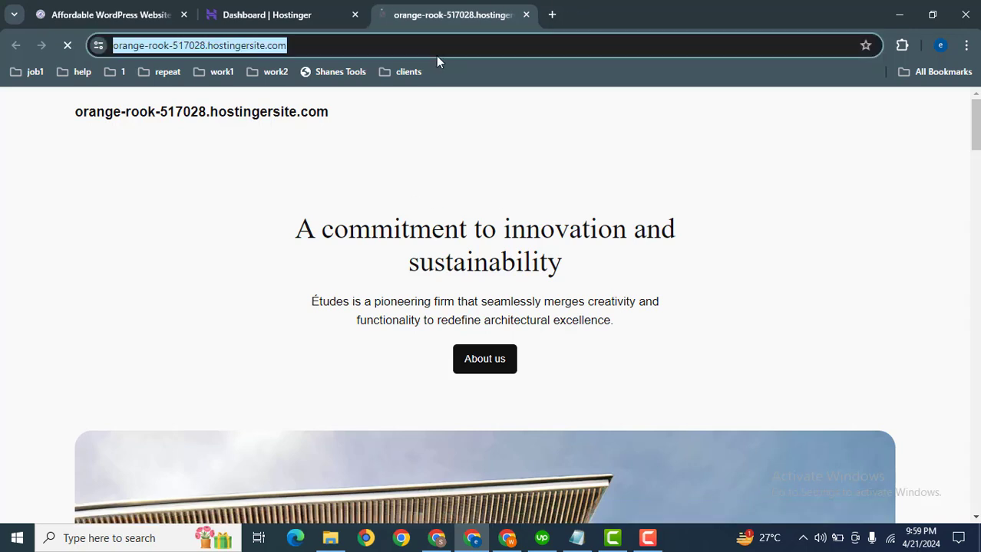
pyautogui.click(436, 55)
pyautogui.write('wp-admin')
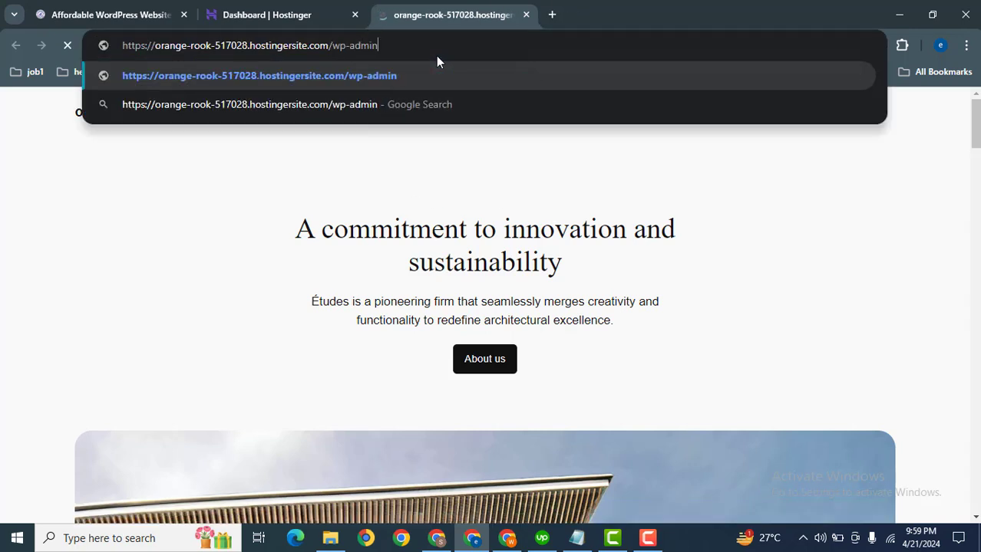
pyautogui.press('Return')
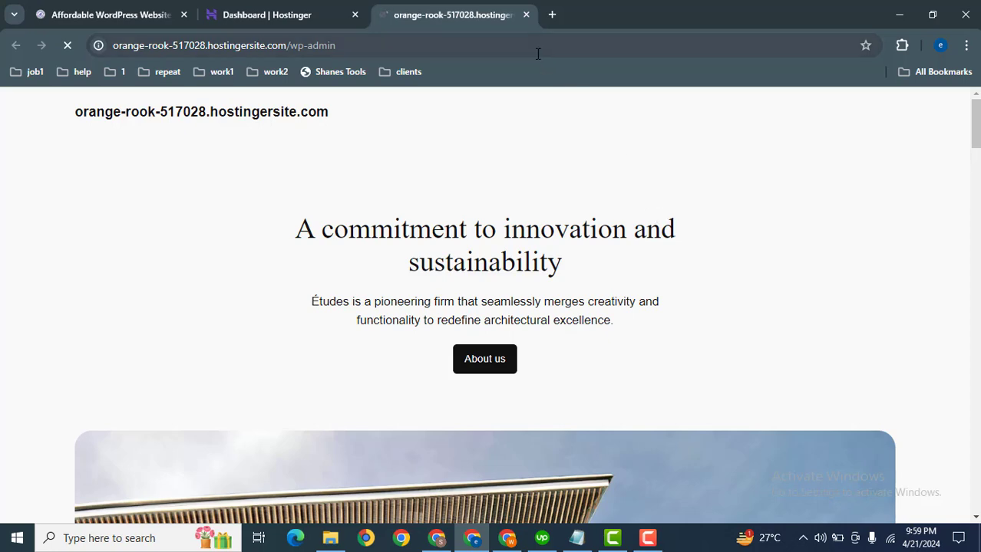
# Return to the Hostinger dashboard, open the domain connection for the new website and view the choices for an owned or new domain
pyautogui.click(295, 14)
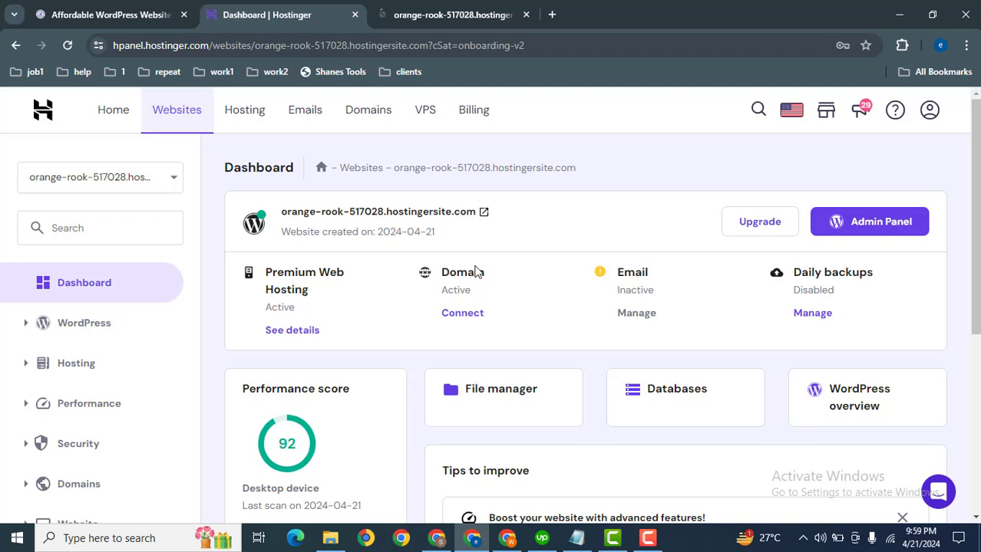
pyautogui.click(460, 313)
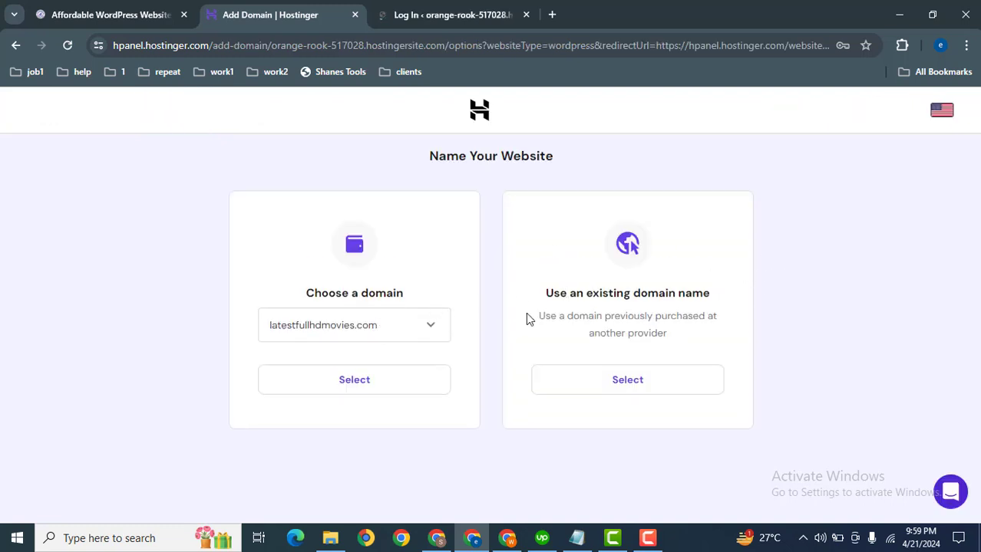
pyautogui.click(375, 331)
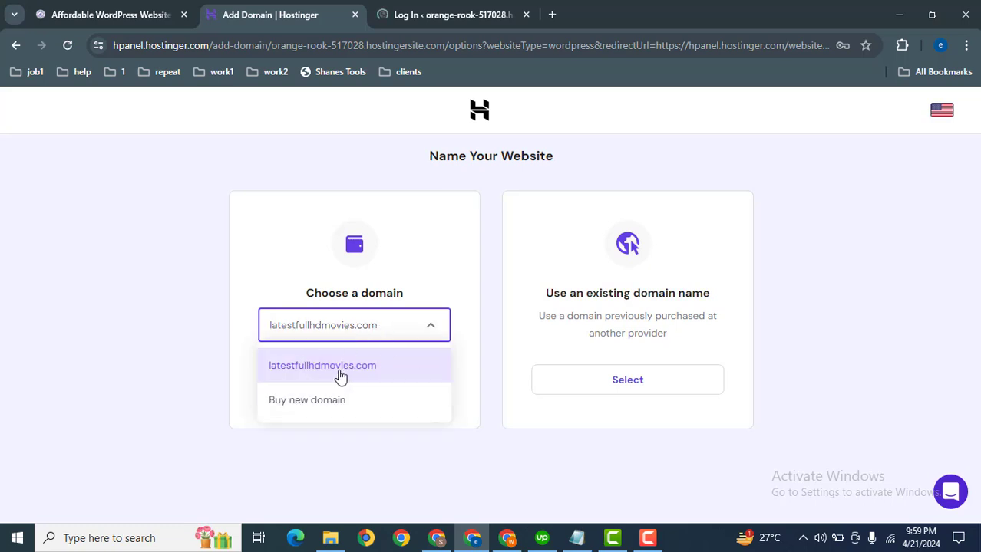
pyautogui.click(298, 372)
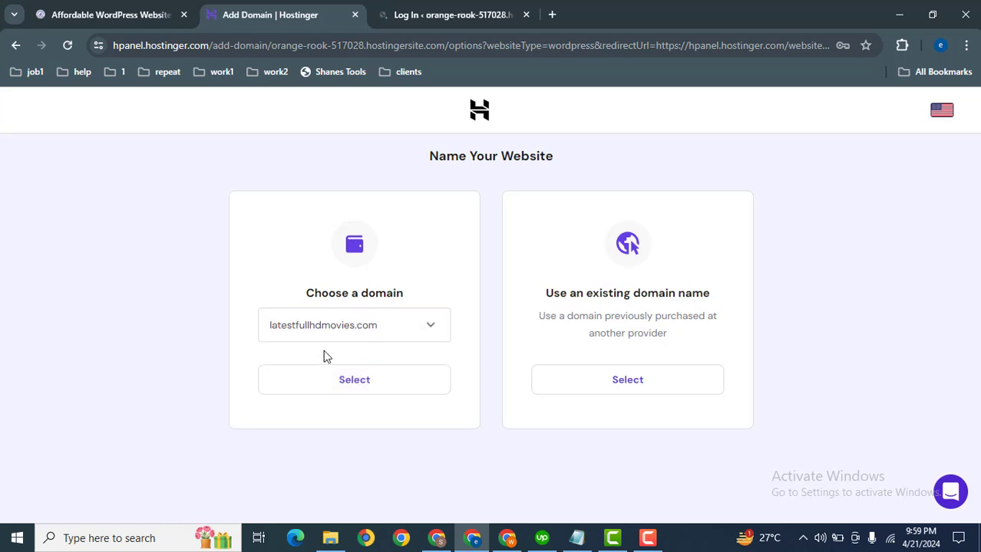
pyautogui.click(285, 332)
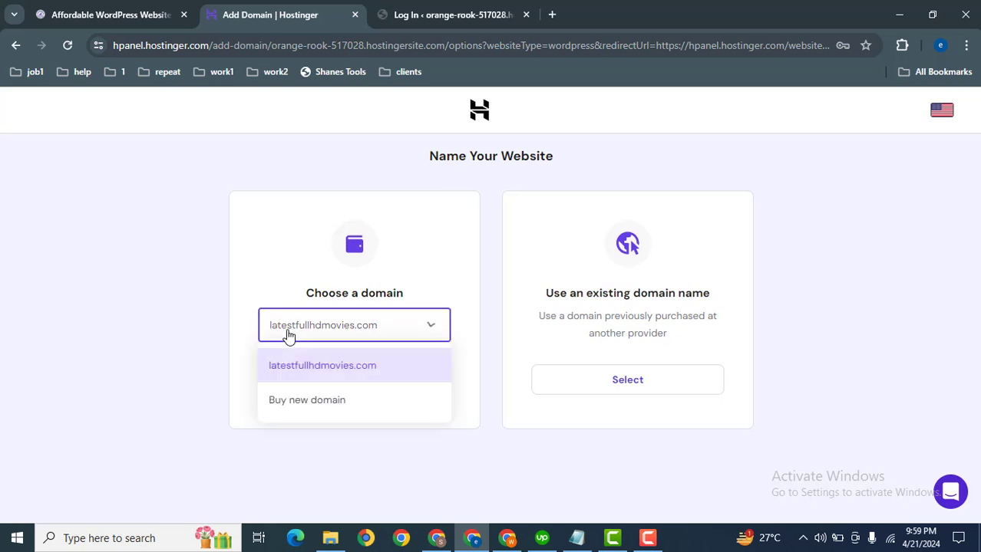
pyautogui.click(577, 415)
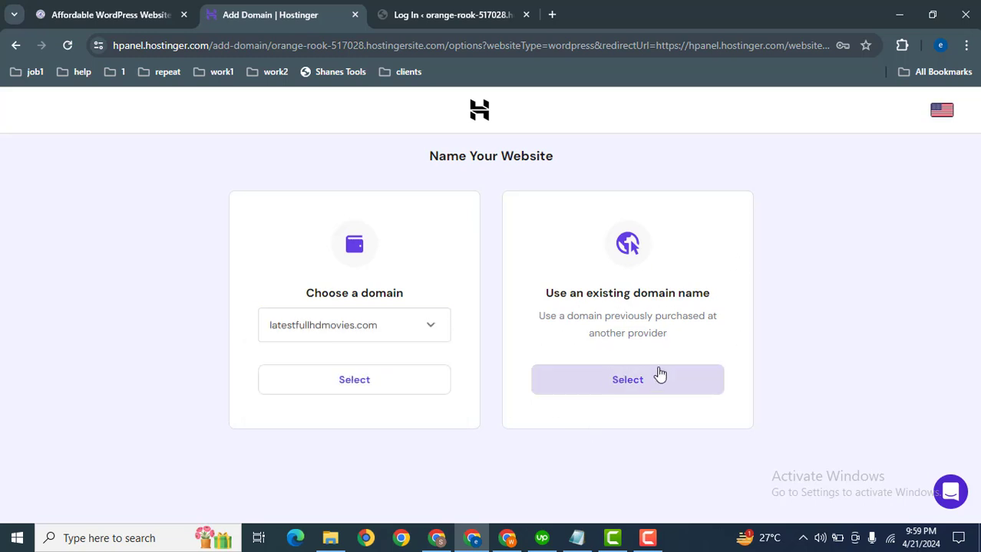
# View the form for using an existing domain from another registrar and return to the domain options
pyautogui.click(636, 380)
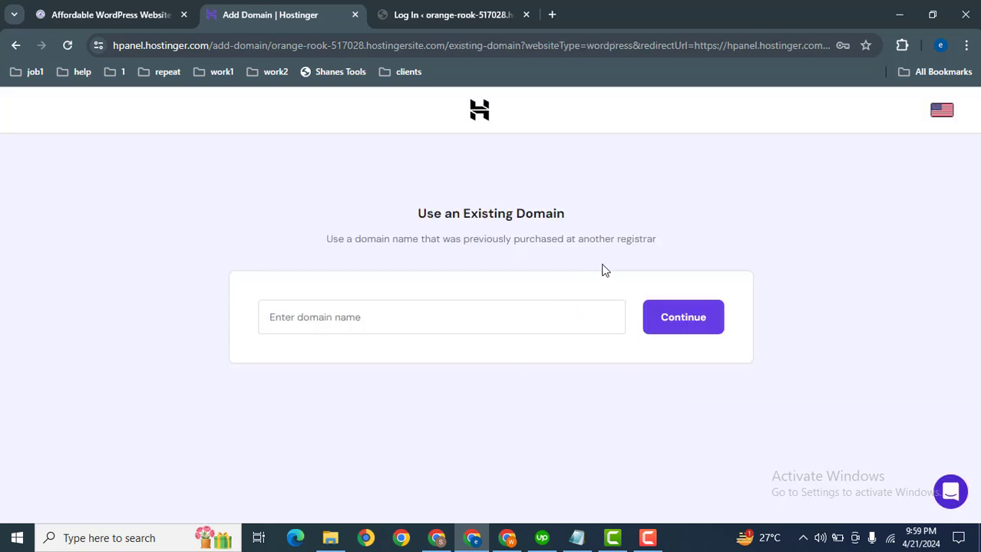
pyautogui.click(405, 313)
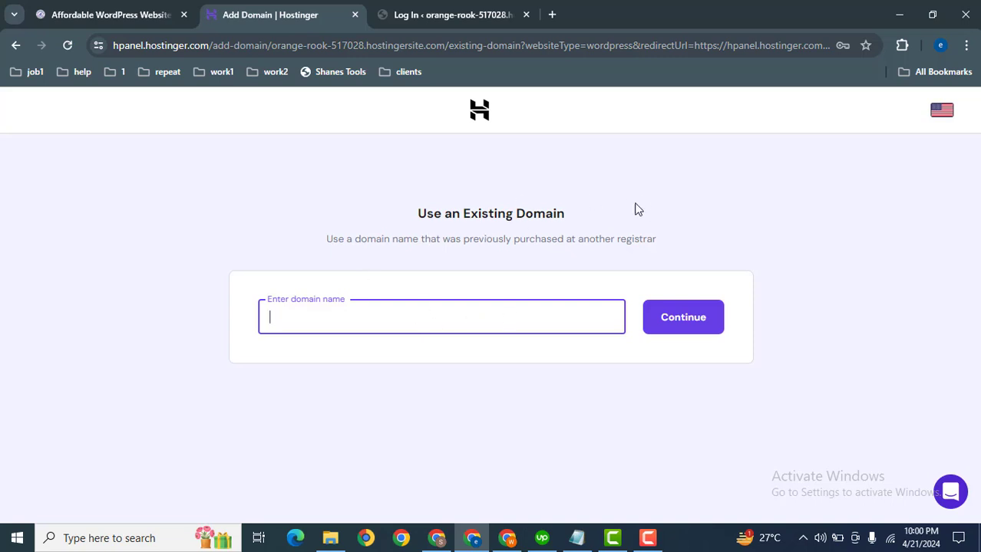
pyautogui.click(15, 46)
# Select Buy new domain as the way to name the website
pyautogui.click(353, 330)
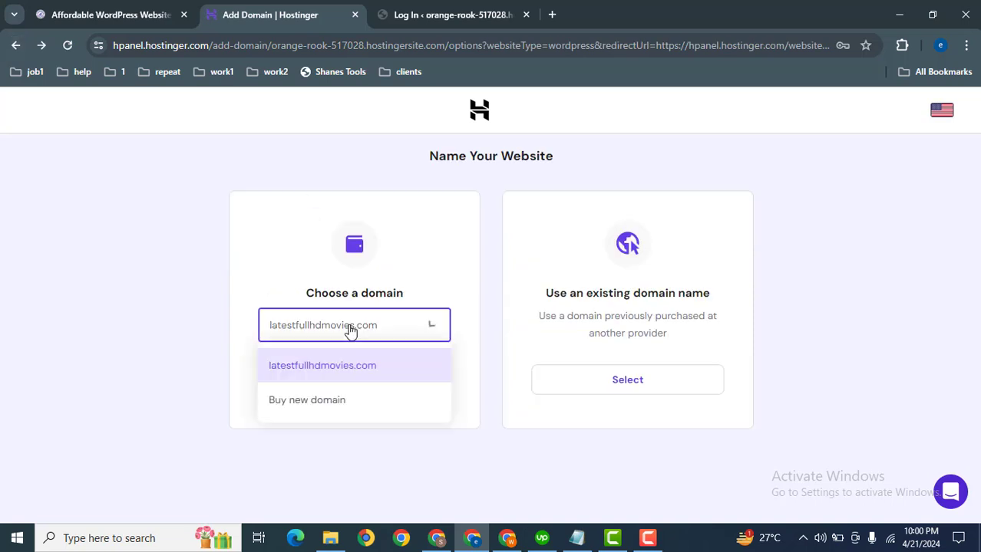
pyautogui.click(313, 402)
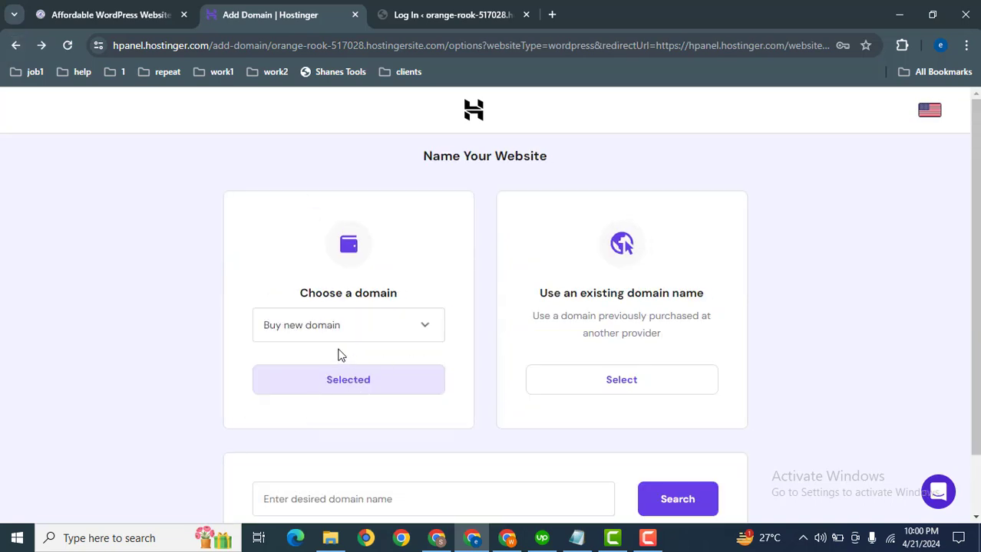
# Check whether google.com is available to buy as the website's new domain
pyautogui.scroll(-1, 539, 333)
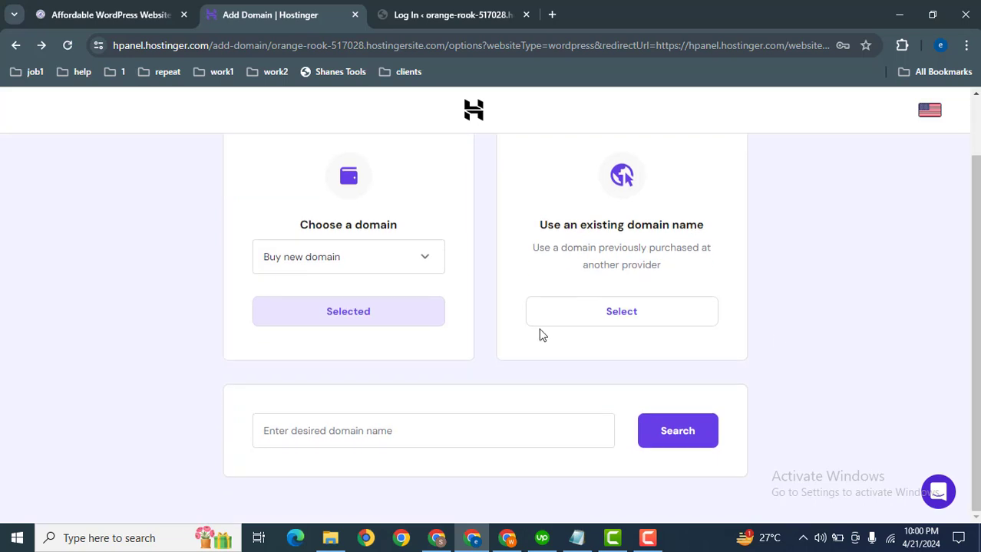
pyautogui.click(319, 436)
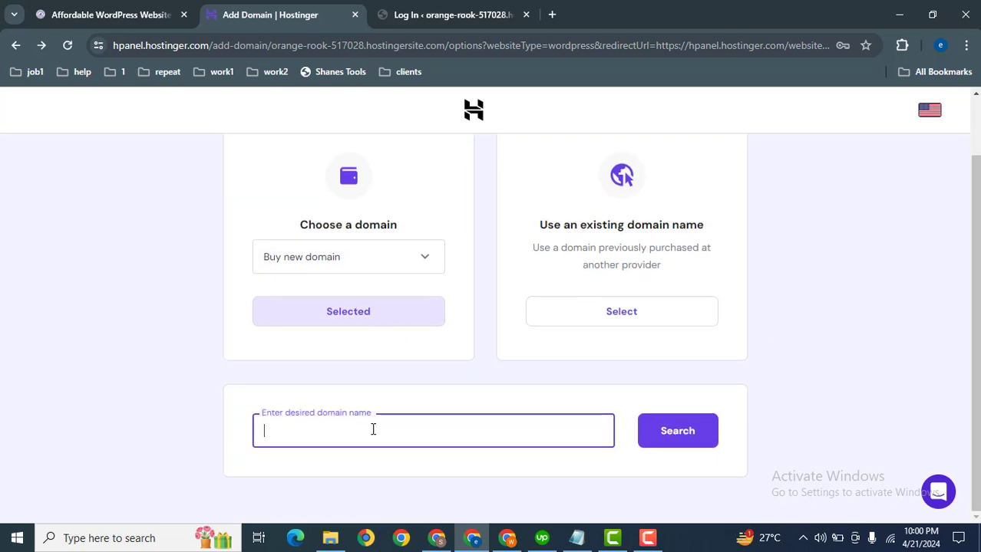
pyautogui.write('google.co')
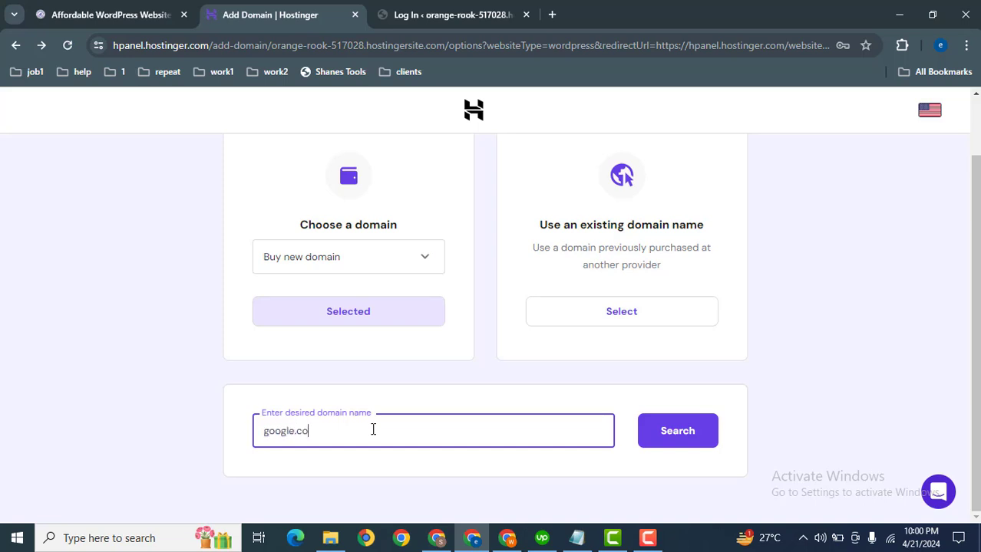
pyautogui.write('m')
pyautogui.press('Return')
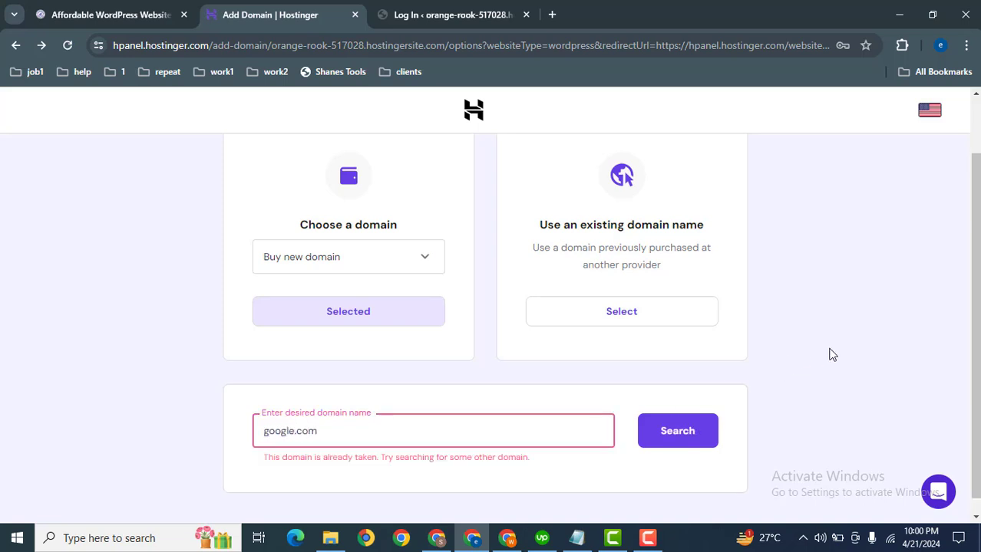
# Replace the desired domain name with uniquewebmarket.com and search for its availability
pyautogui.scroll(-1, 975, 314)
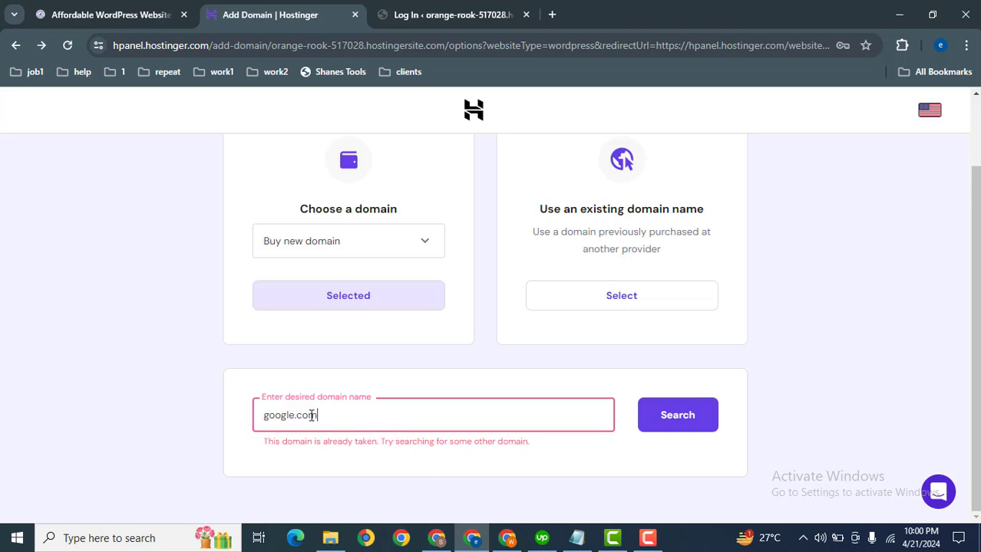
pyautogui.moveTo(315, 415); pyautogui.dragTo(175, 415)
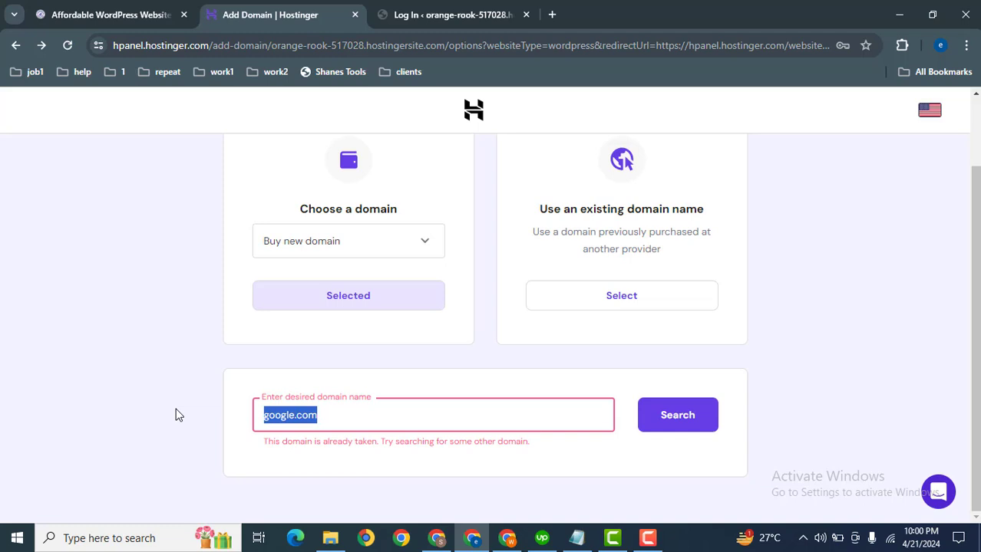
pyautogui.write('unique')
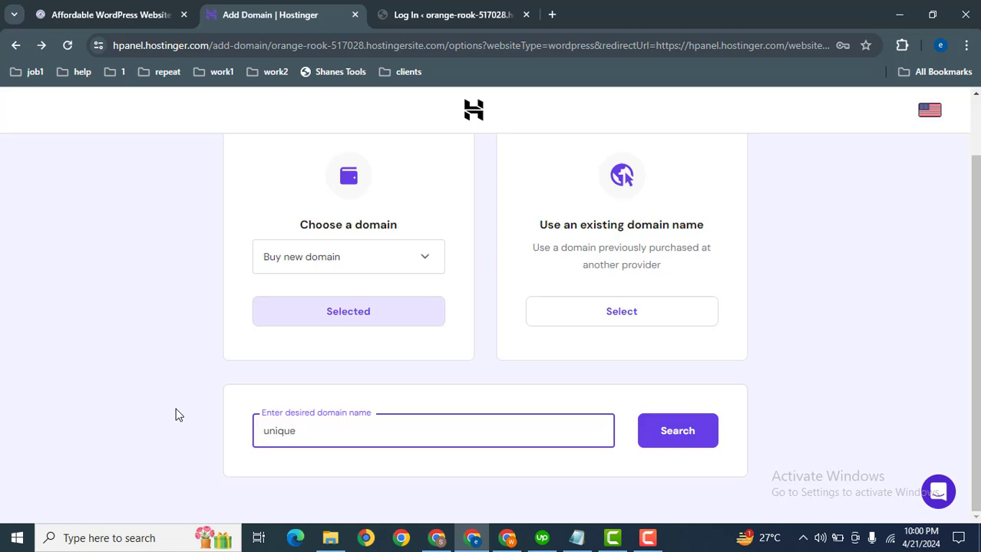
pyautogui.write('webmarket.com')
pyautogui.click(703, 443)
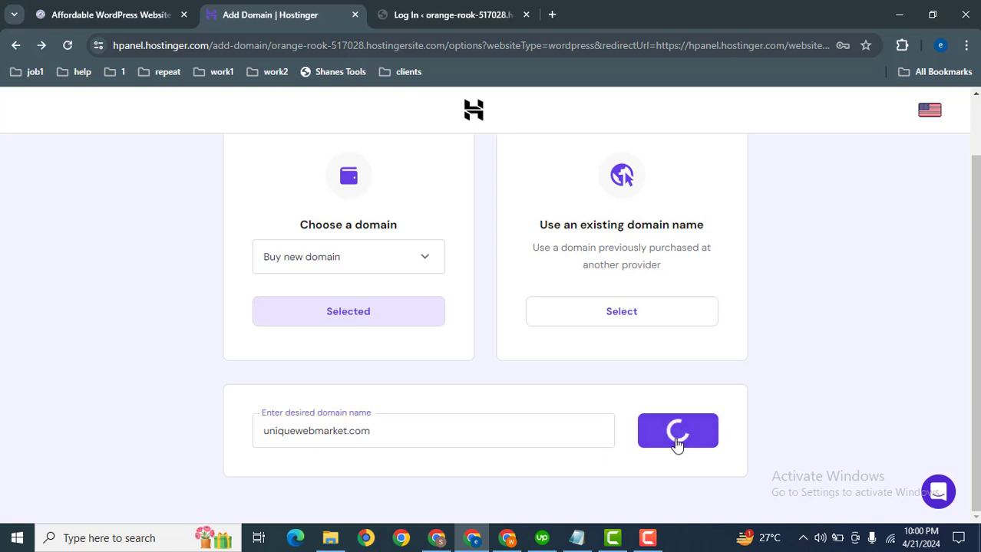